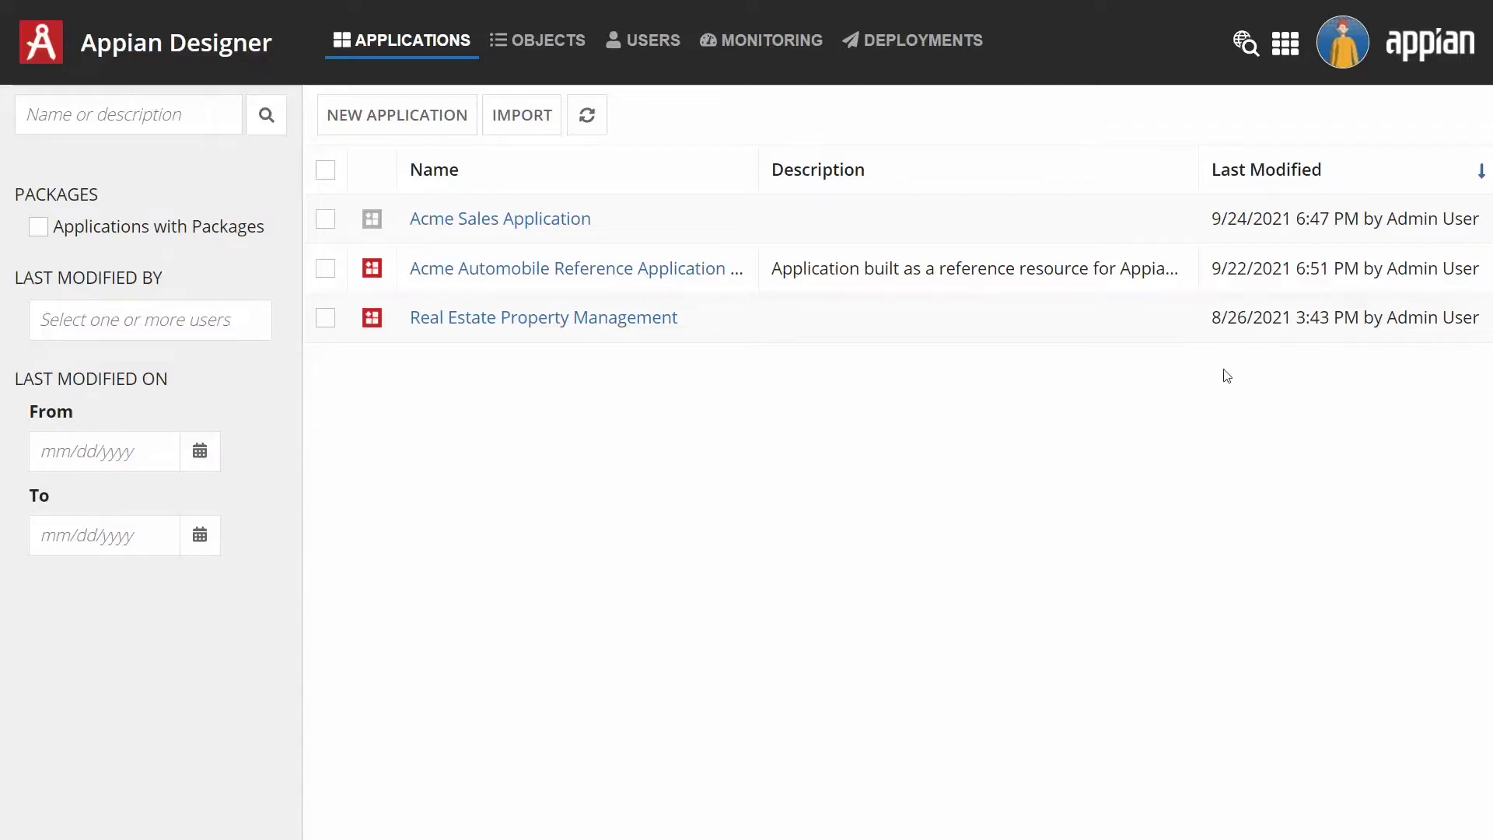
Open the user Settings page from the avatar menu at the top right
{"action": "left_click", "coordinate": [1334, 57]}
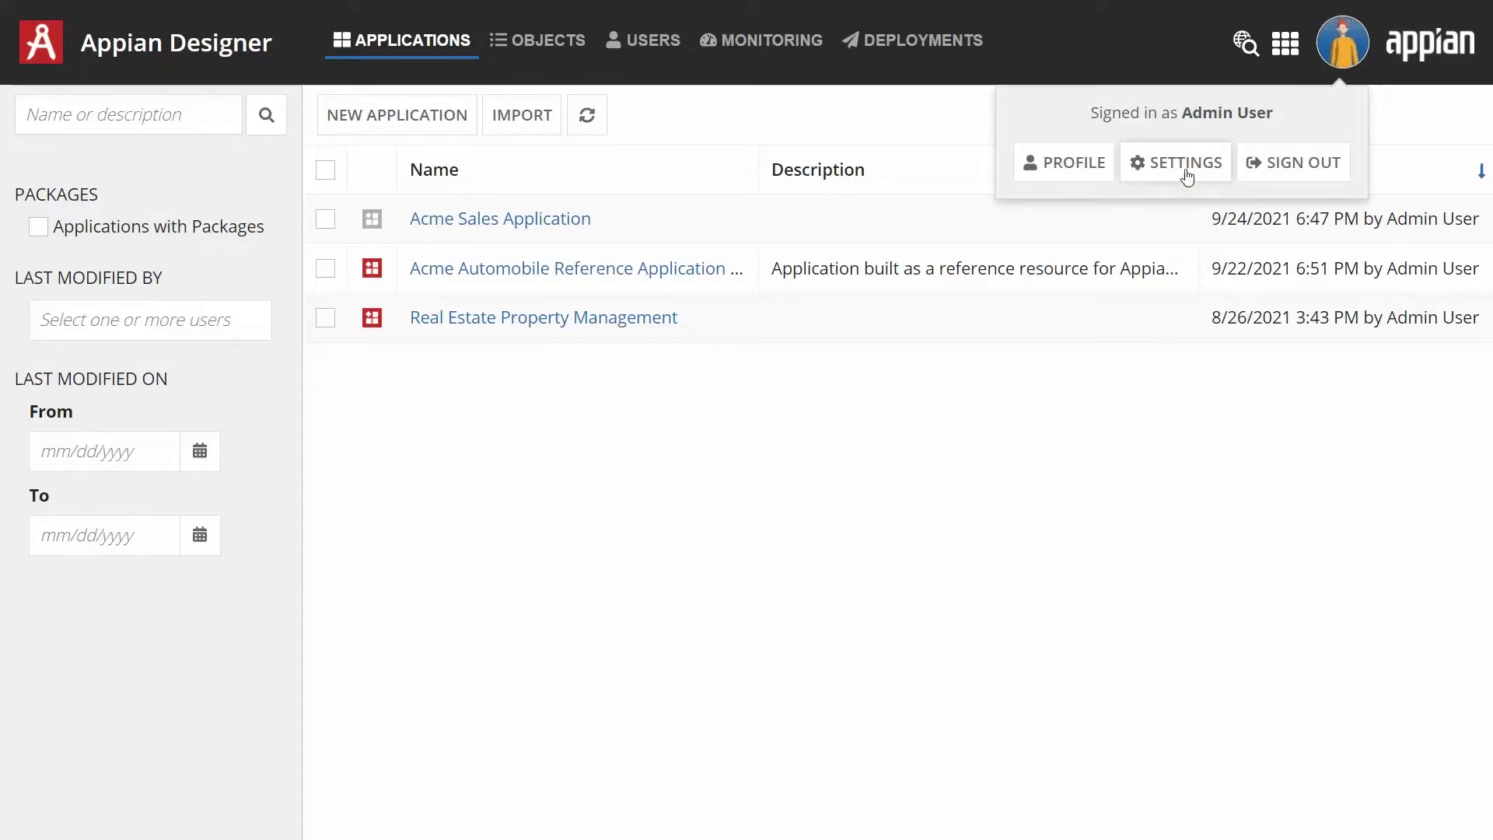
{"action": "left_click", "coordinate": [1159, 174]}
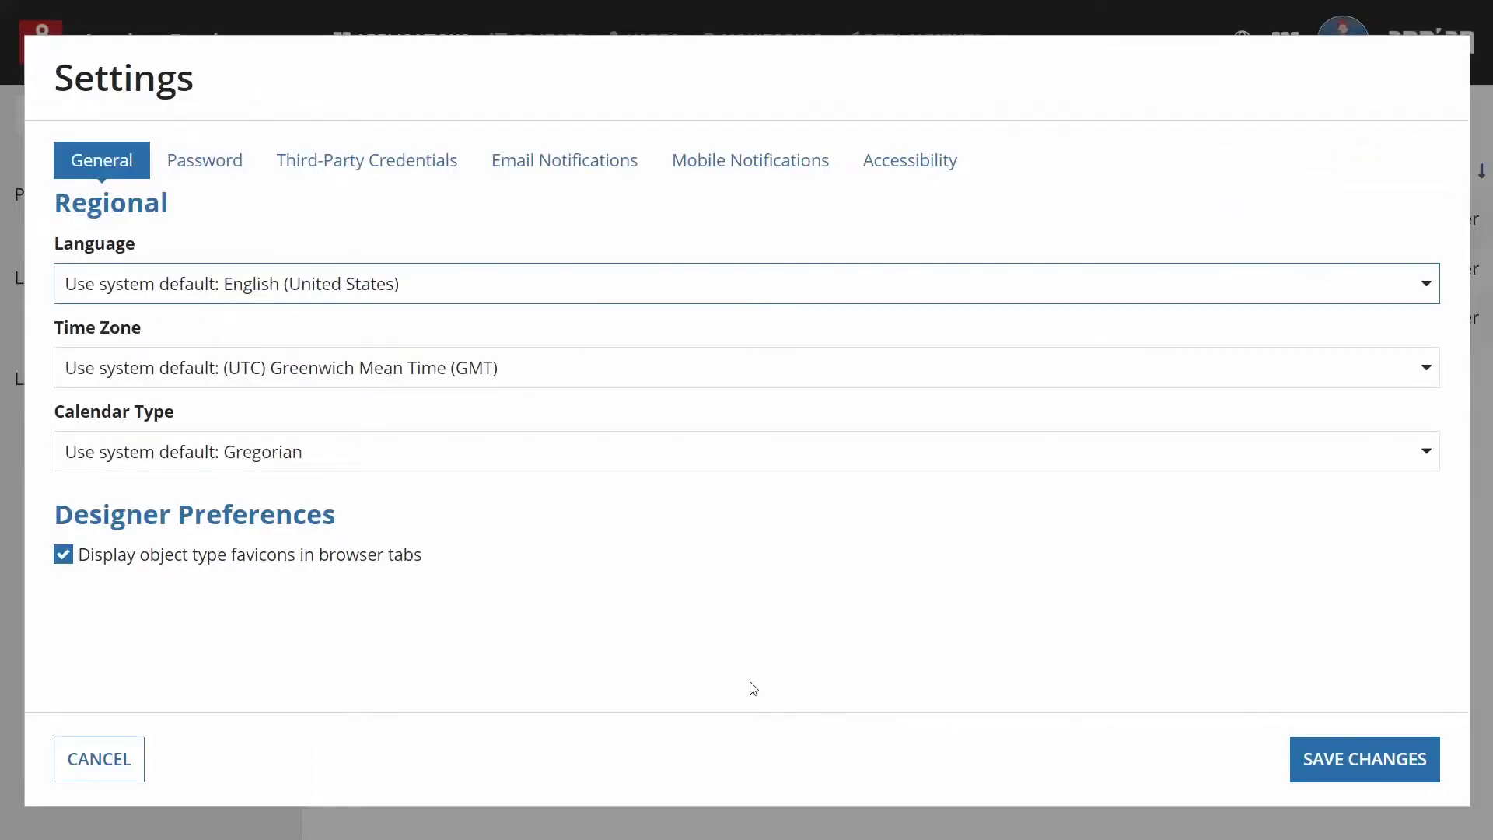
Enable higher outline and border contrast and chart fill patterns, then save and reload the page
{"action": "left_click", "coordinate": [940, 153]}
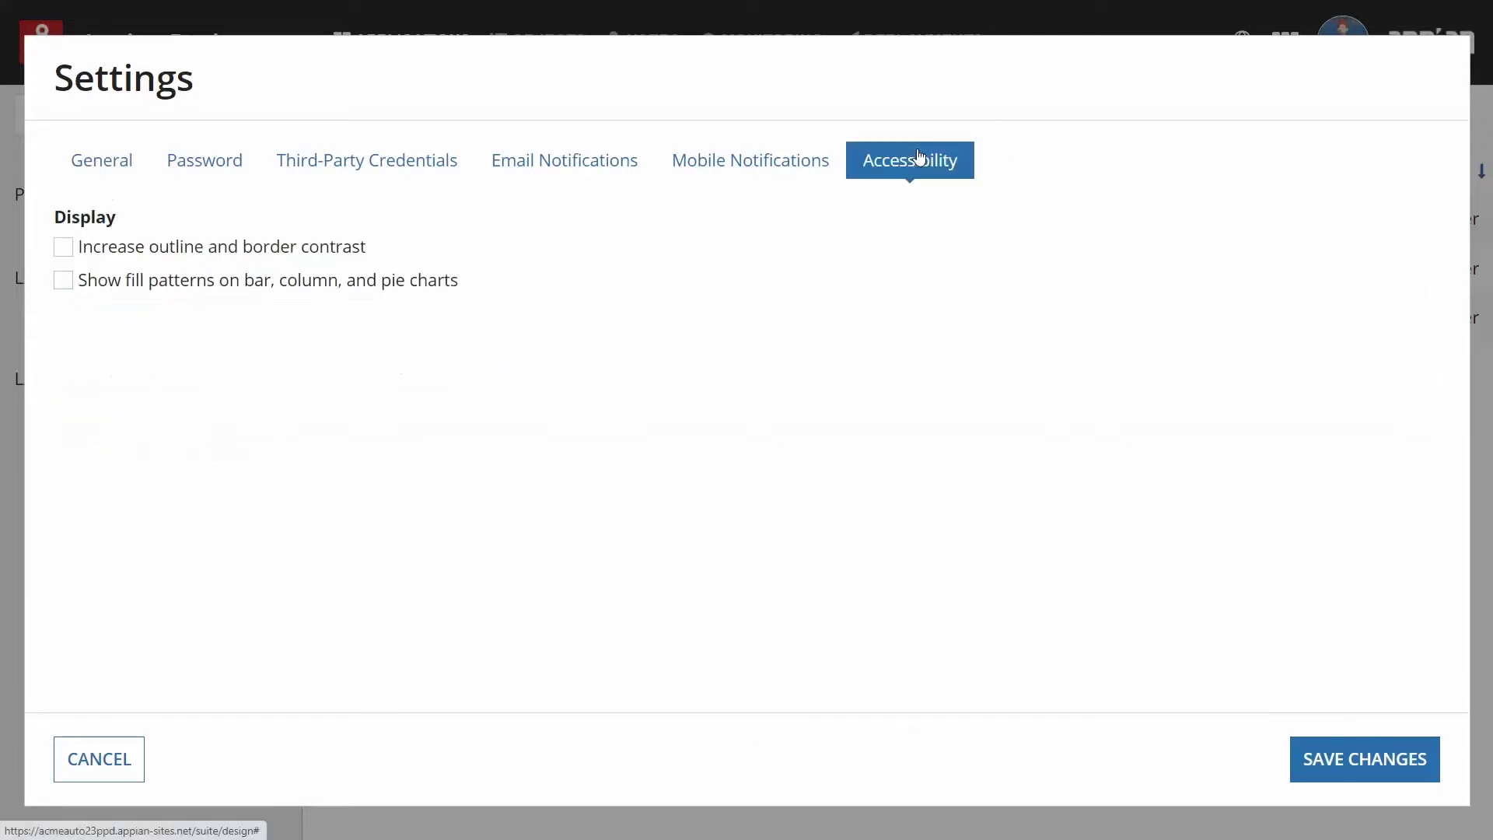
{"action": "left_click", "coordinate": [64, 250]}
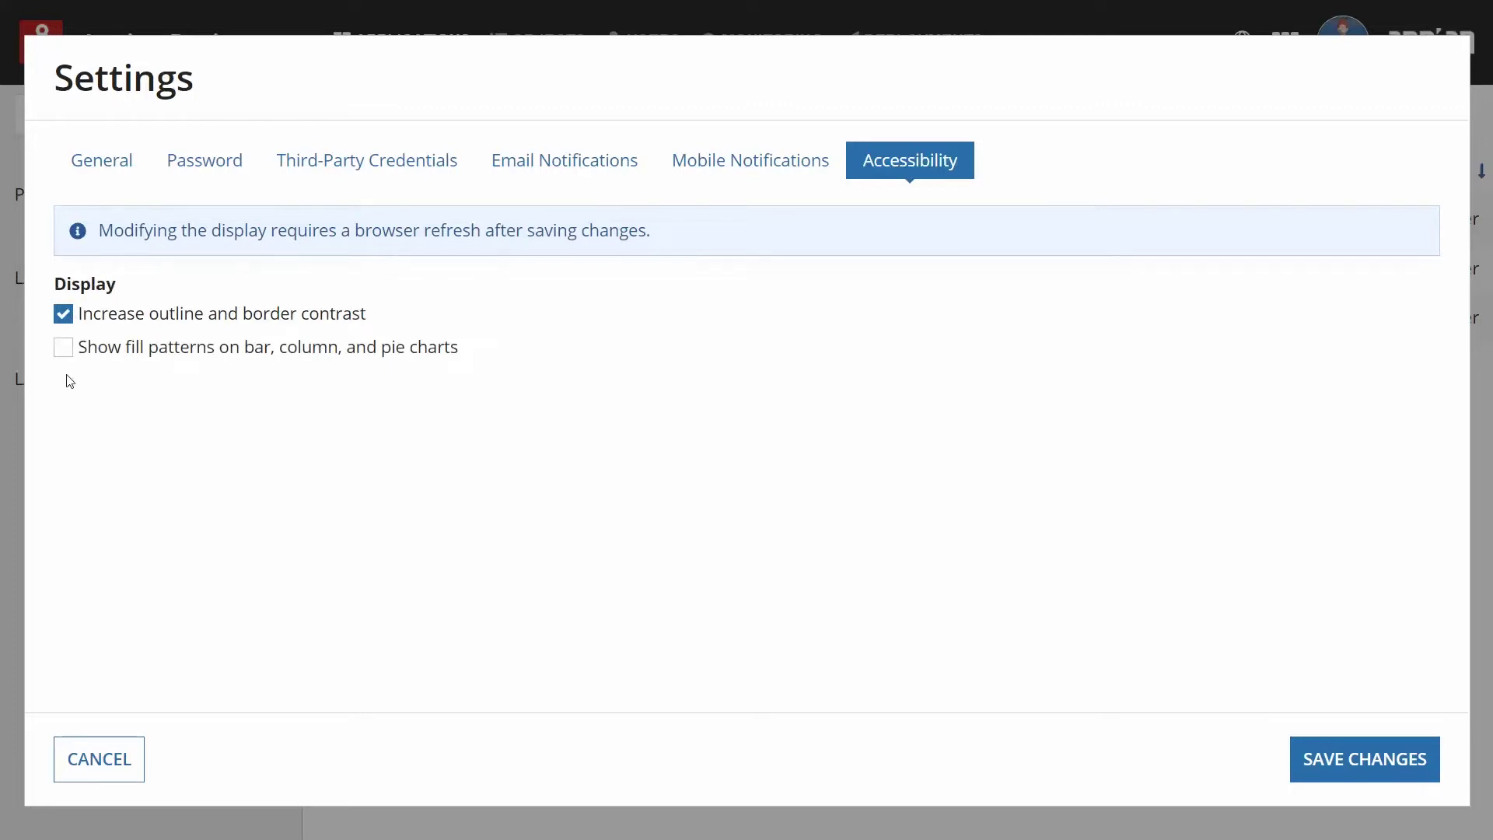
{"action": "left_click", "coordinate": [64, 350]}
{"action": "left_click", "coordinate": [1322, 769]}
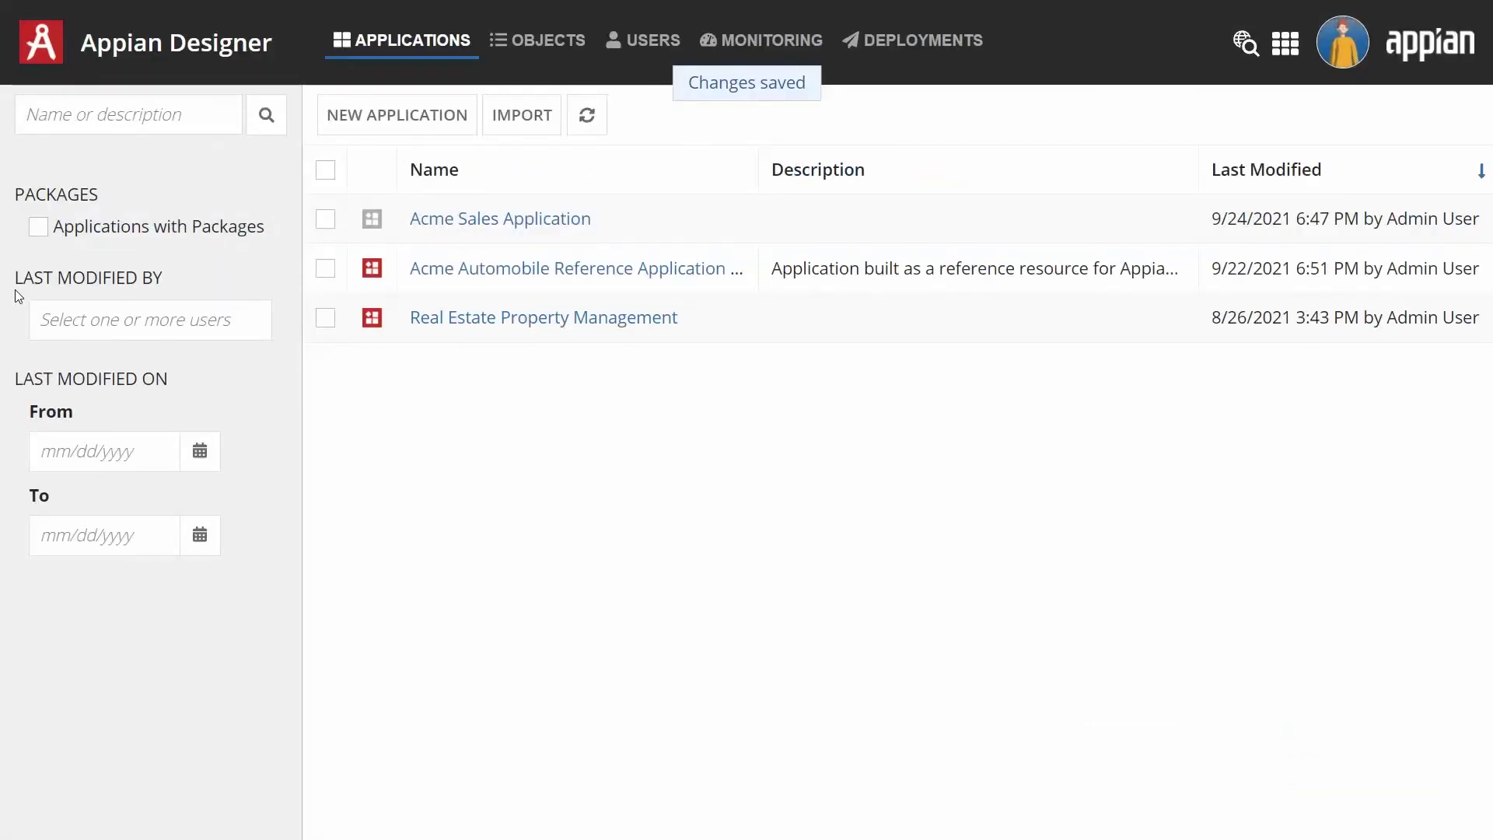
{"action": "key", "text": "F5"}
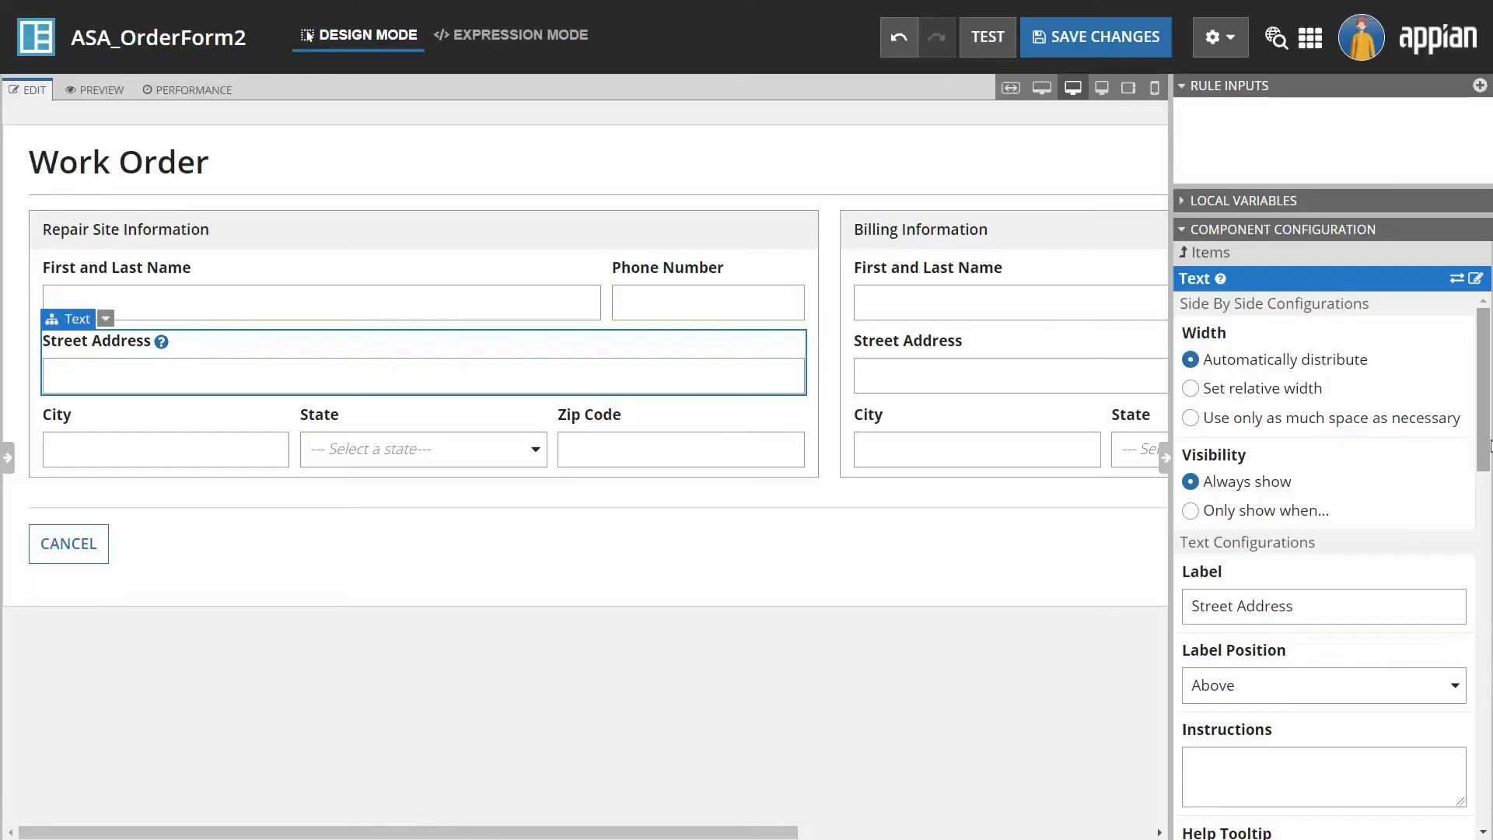
{"action": "left_click_drag", "start_coordinate": [1489, 523], "coordinate": [1490, 775]}
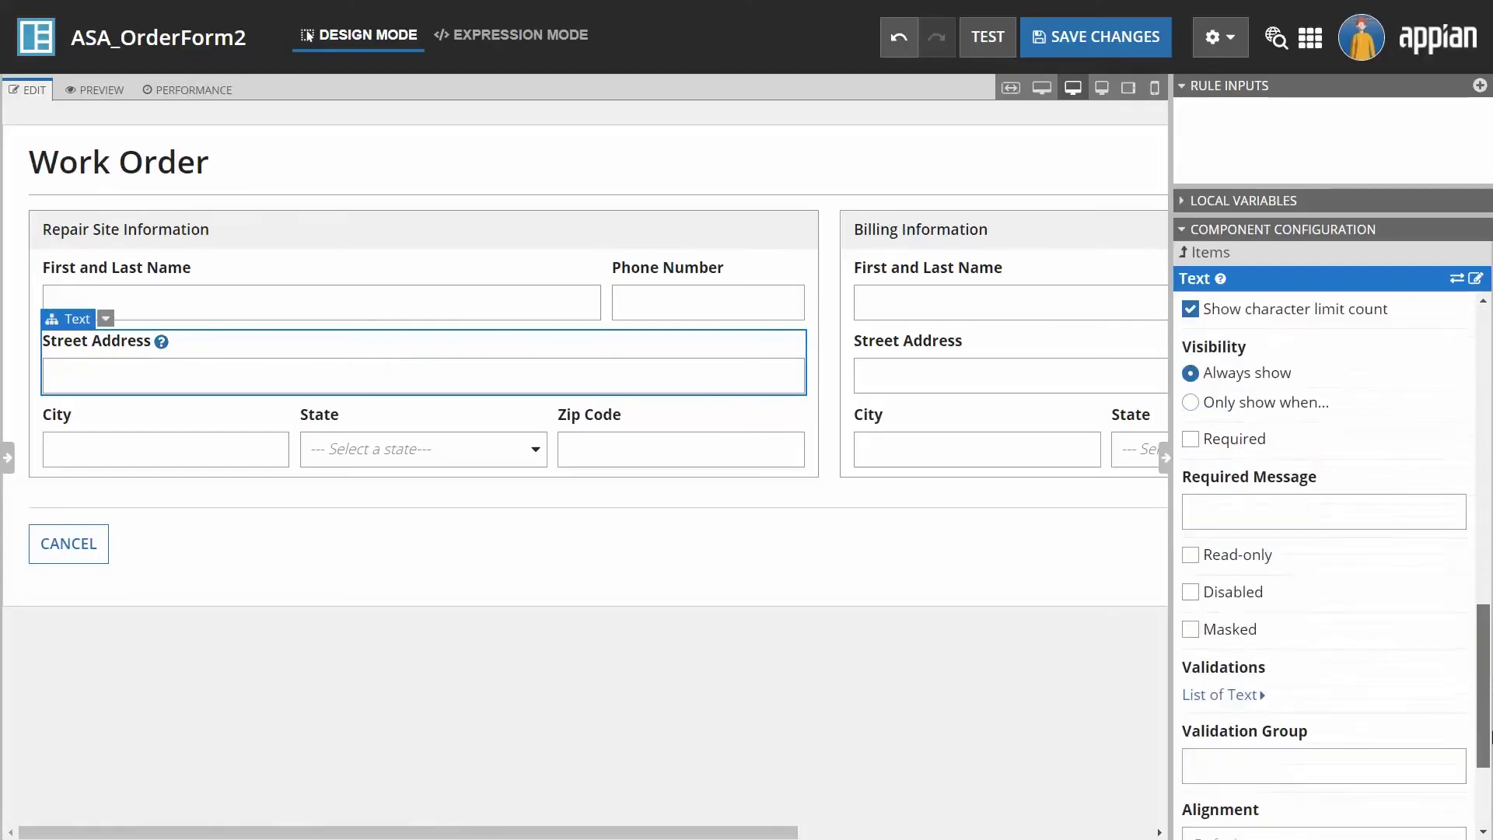
{"action": "left_click_drag", "start_coordinate": [1490, 775], "coordinate": [1488, 793]}
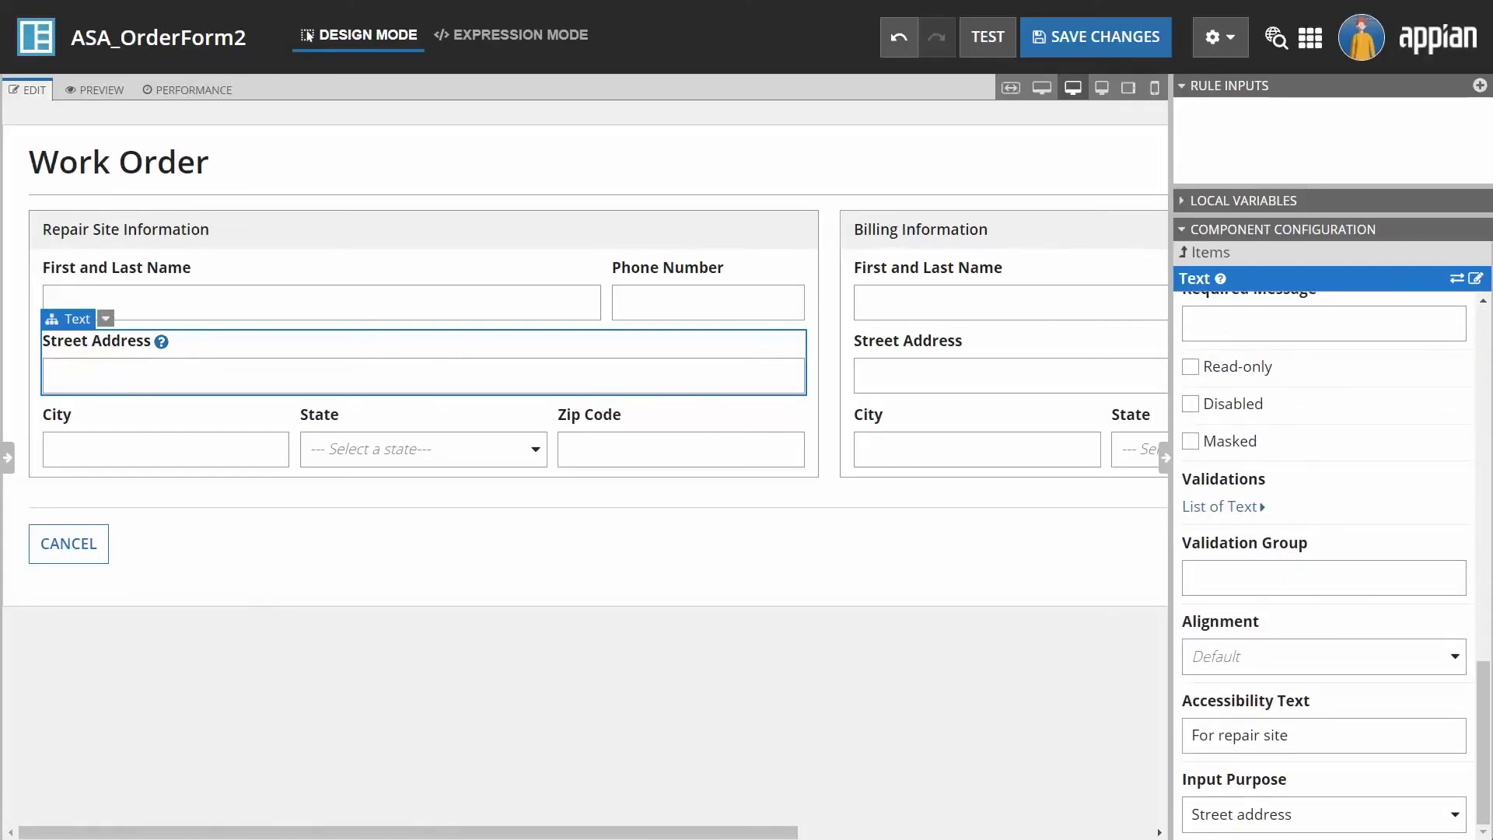